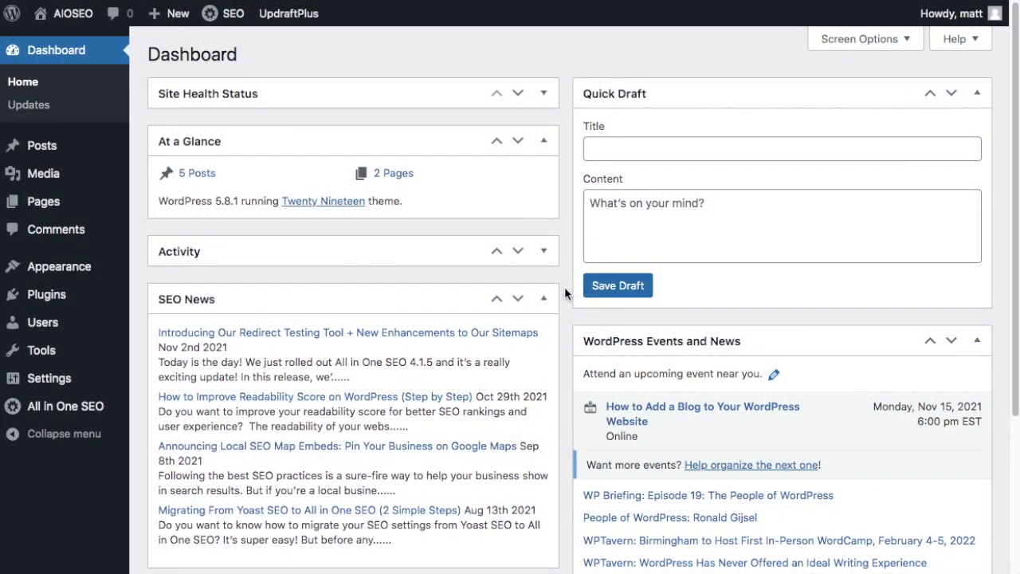
- Open the post "Setting Recipe Schema Markup in Your Content" for editing from the list of all posts
left_click(32, 150)
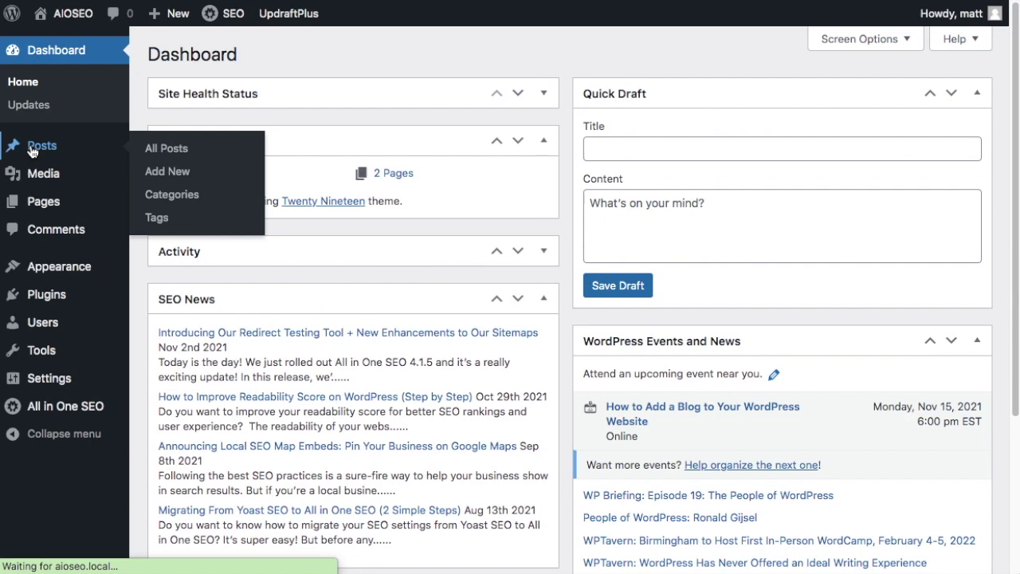
scroll(264, 276, "down", 5)
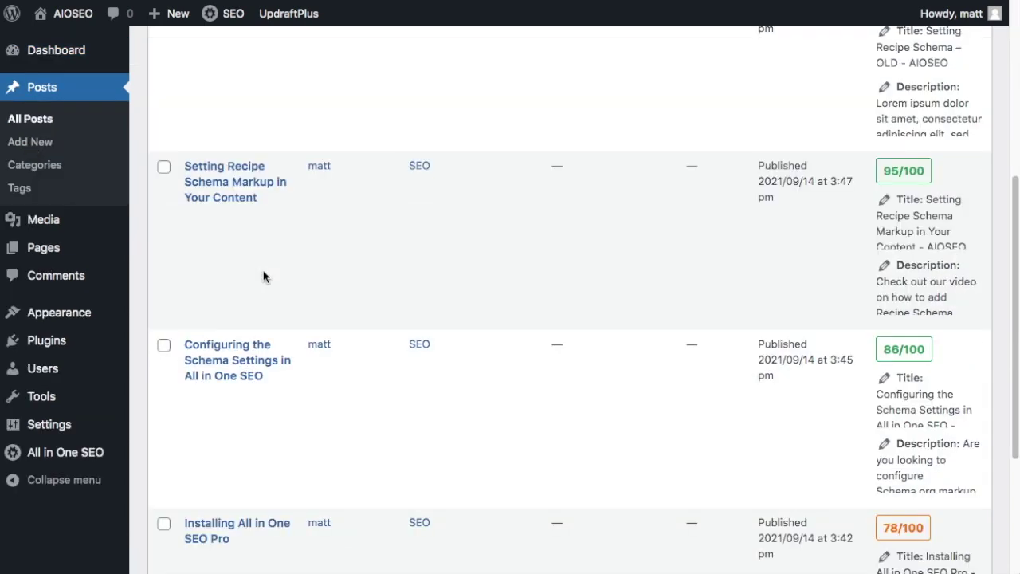
left_click(246, 187)
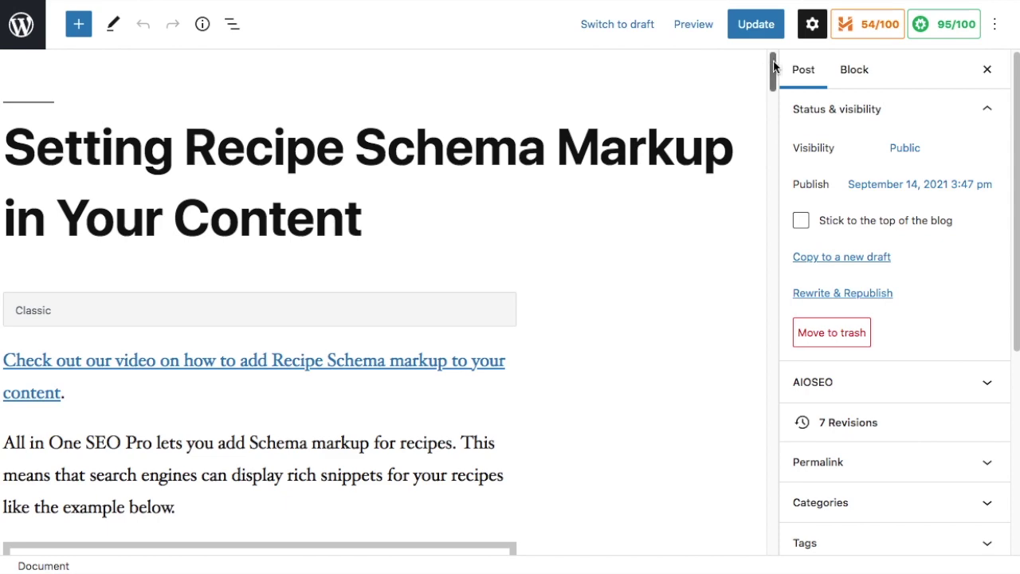
- Request additional keyphrases for the focus keyphrase "Recipe Schema Markup" in the post's AIOSEO settings
left_click_drag(772, 64, 771, 408)
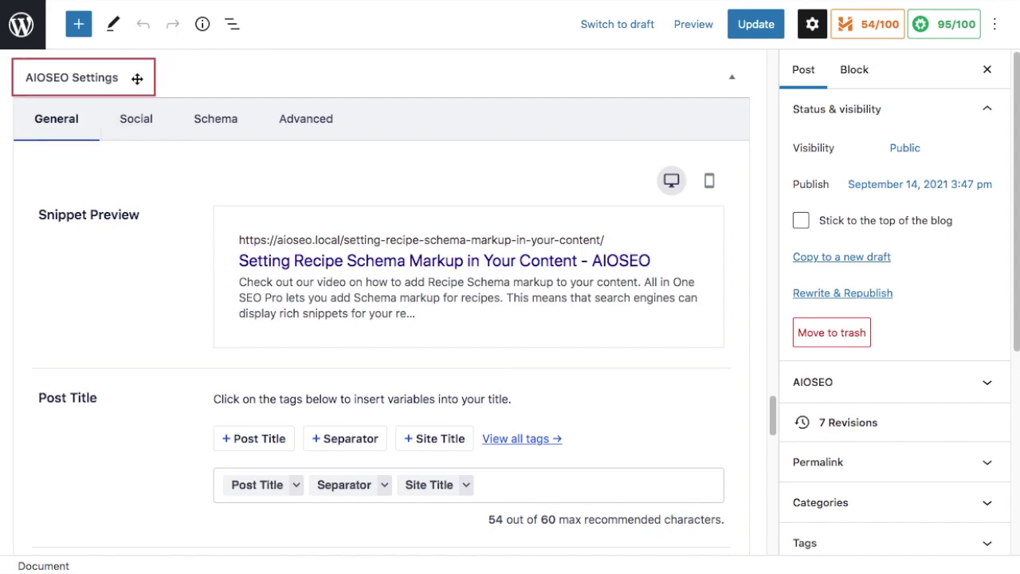
scroll(533, 327, "down", 1)
scroll(533, 328, "down", 5)
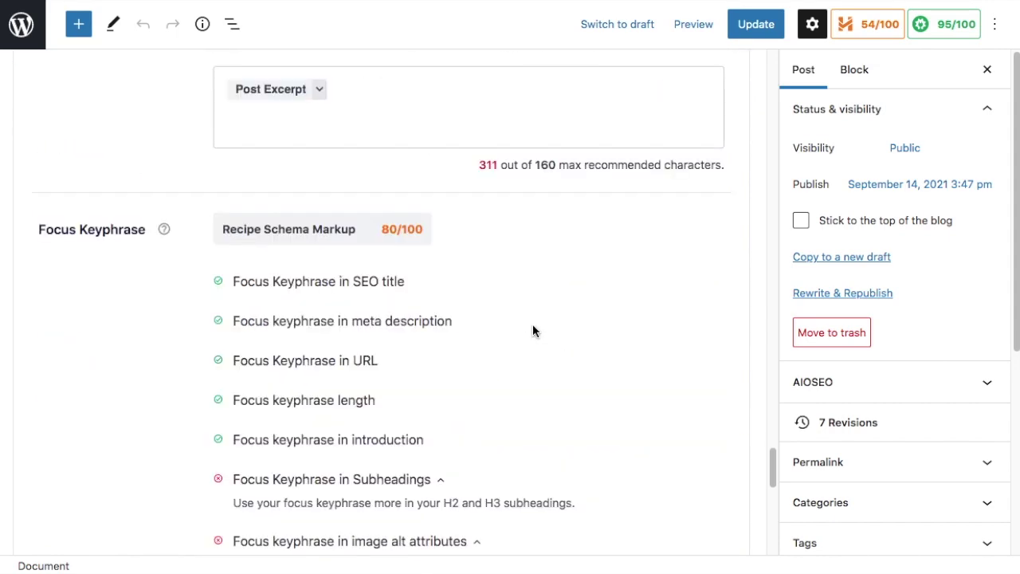
scroll(533, 328, "down", 1)
scroll(532, 331, "down", 3)
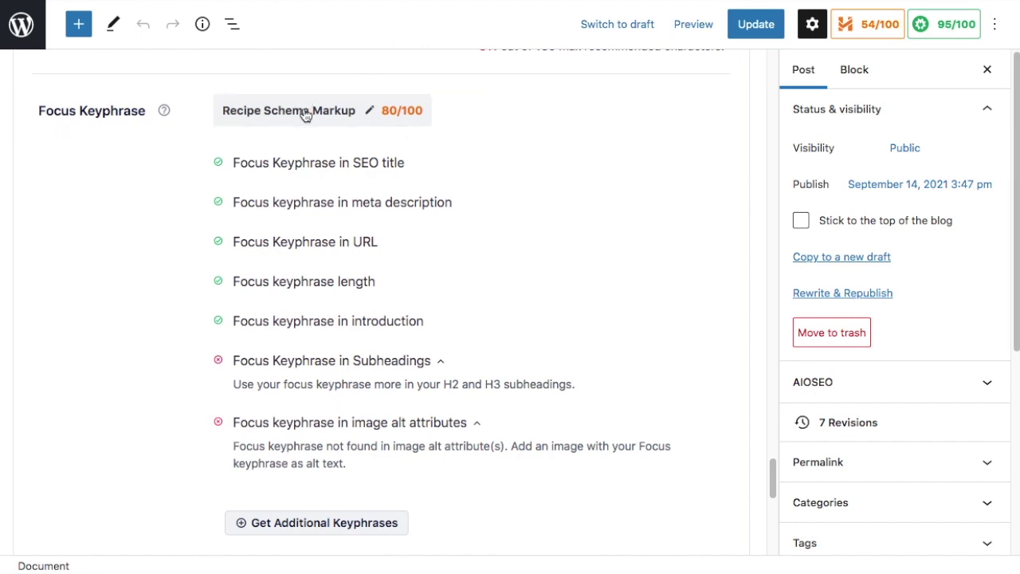
left_click(335, 522)
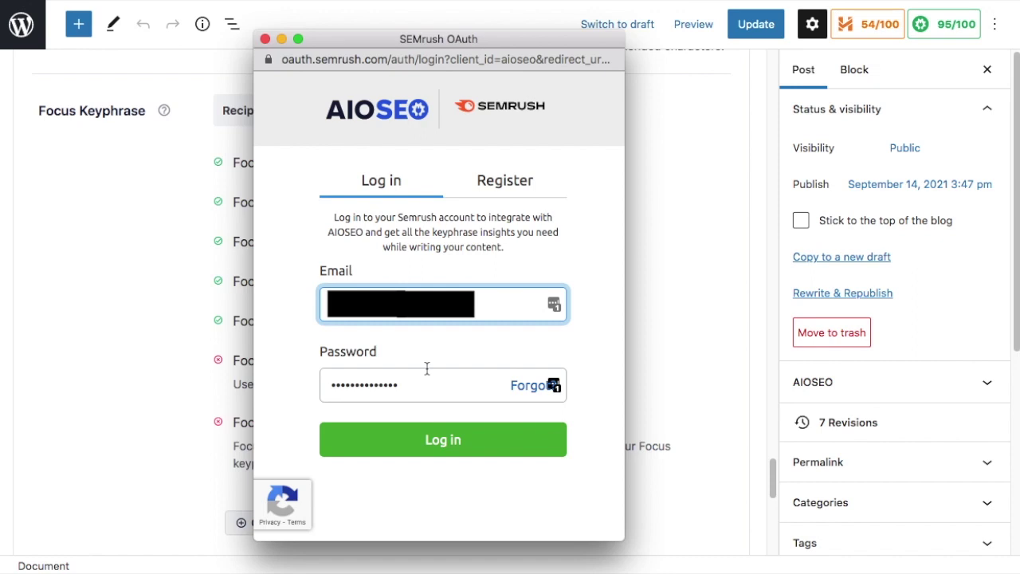
- Log in to the existing Semrush account and approve the All in One SEO access request
left_click(498, 182)
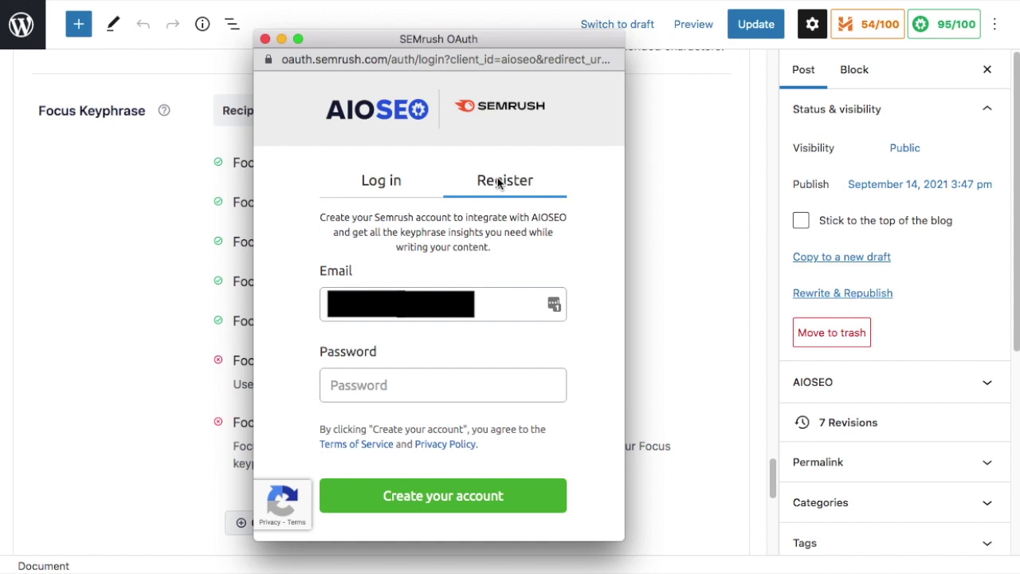
left_click(388, 181)
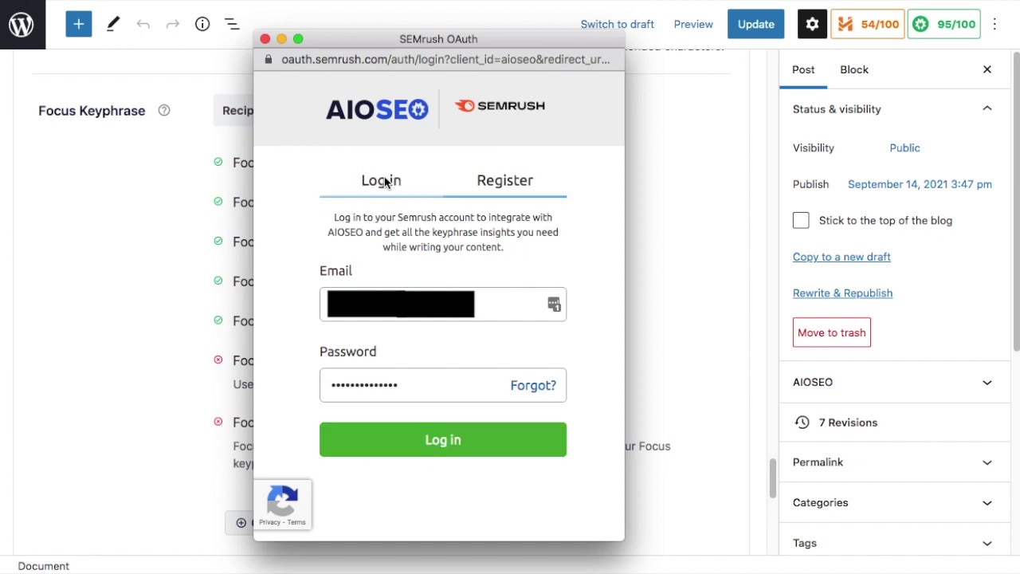
left_click(446, 440)
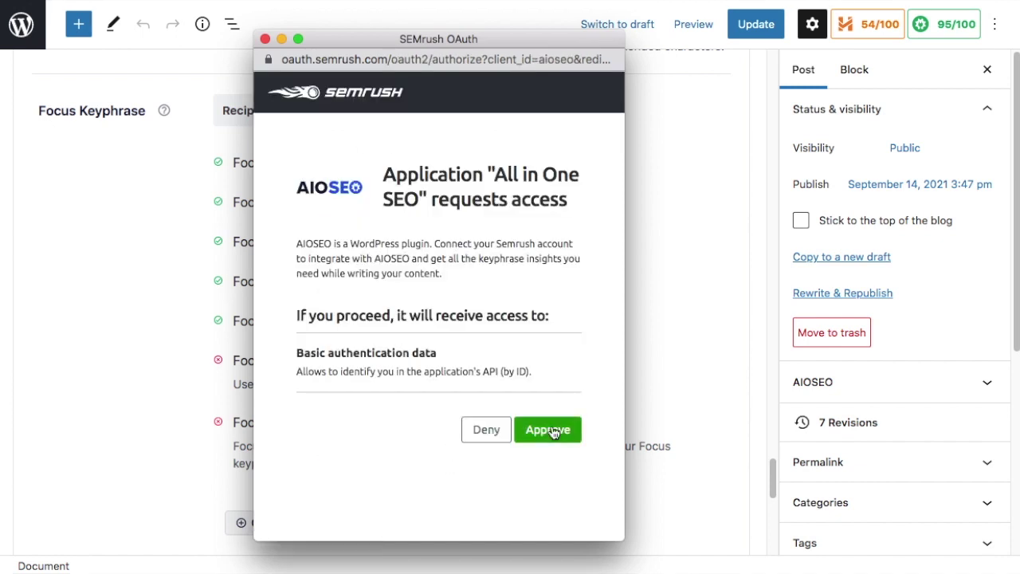
left_click(554, 432)
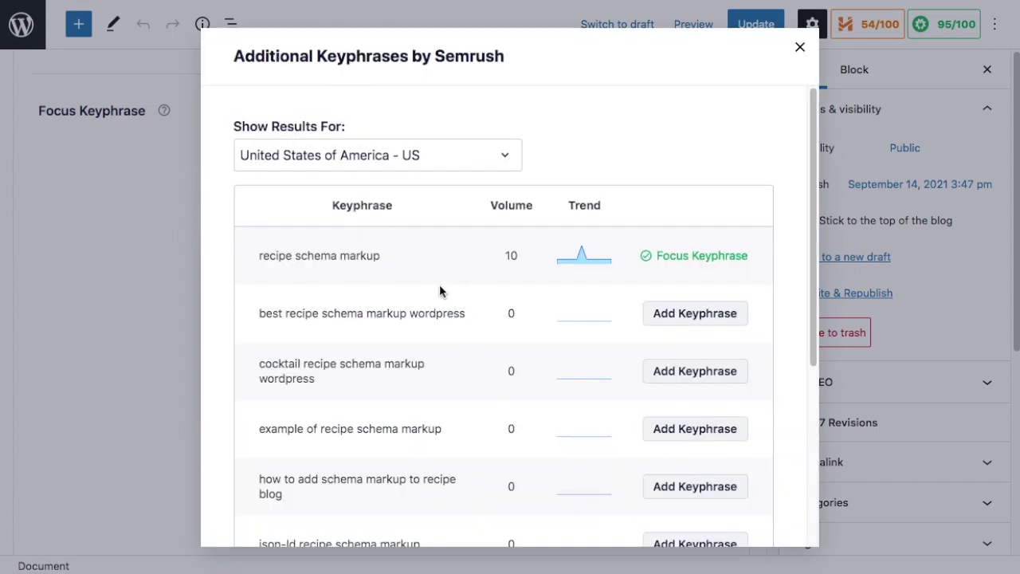
- Review the keyphrases suggested by Semrush and the countries for which results can be shown
scroll(439, 291, "down", 5)
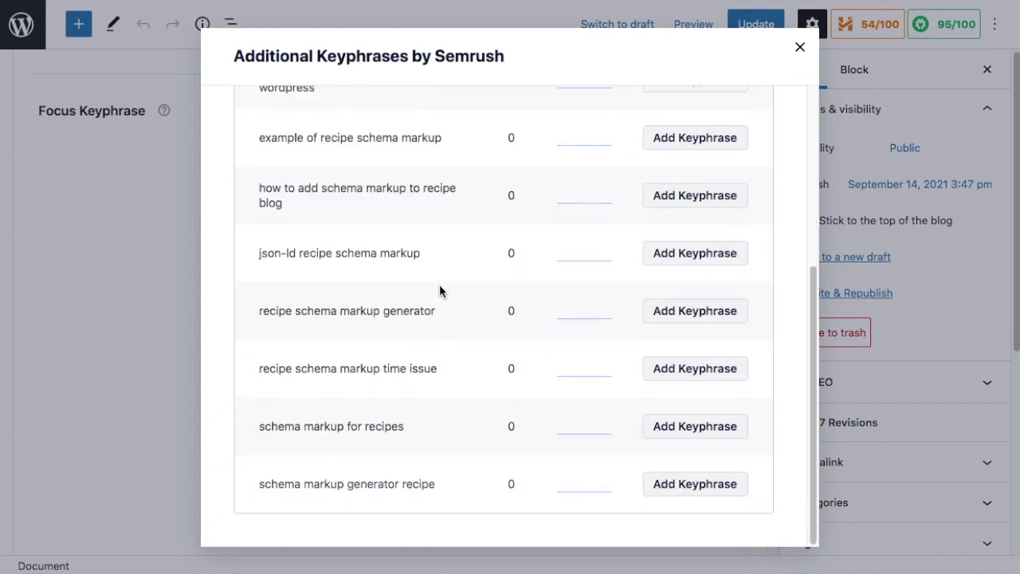
scroll(439, 287, "up", 5)
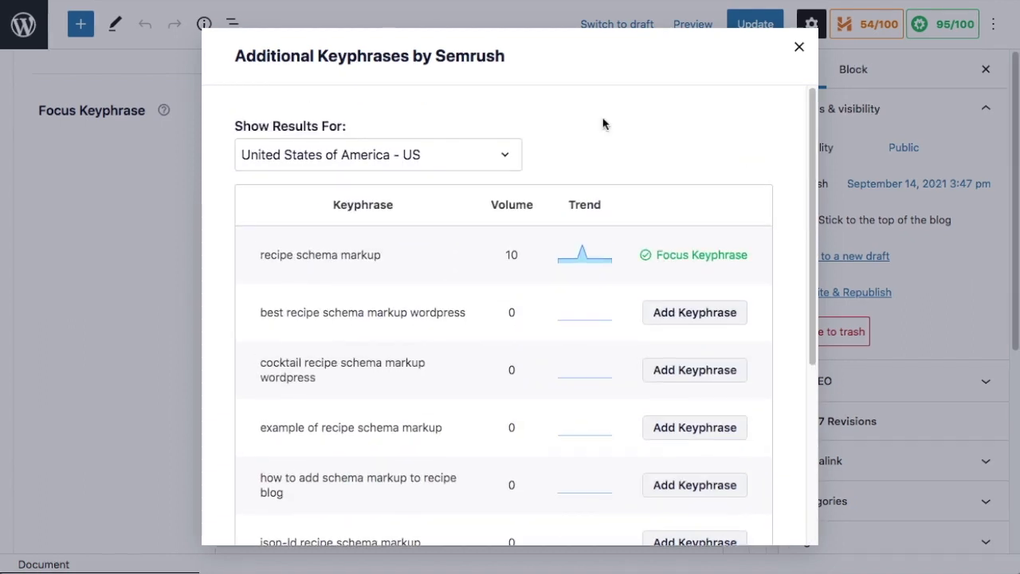
left_click(505, 160)
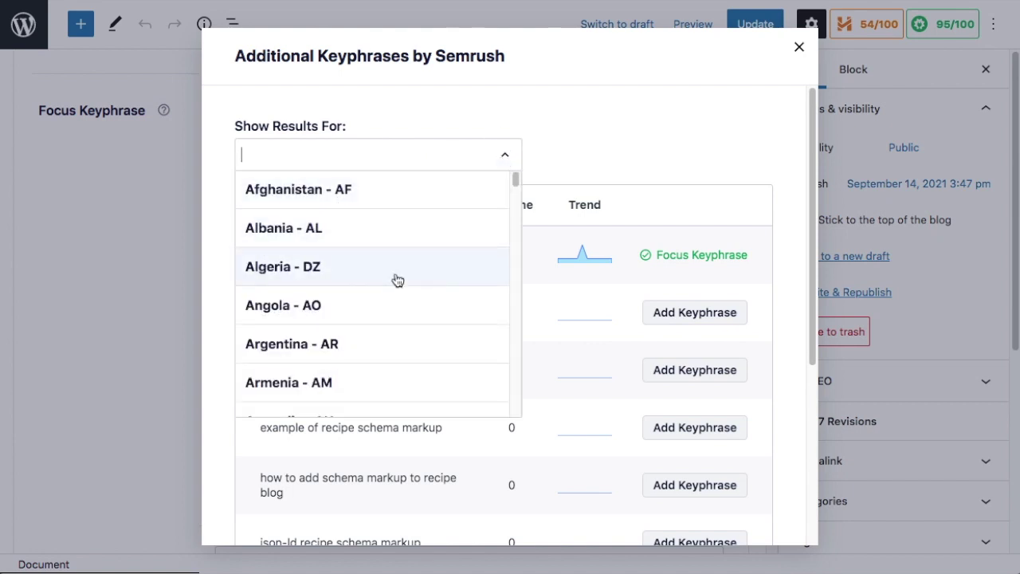
scroll(397, 280, "down", 3)
scroll(397, 280, "down", 5)
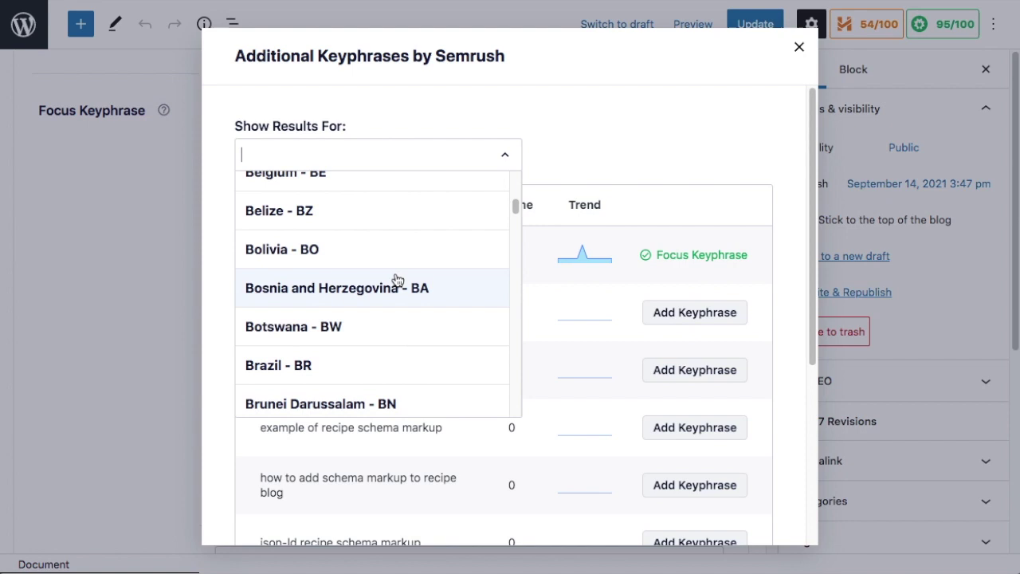
scroll(397, 280, "down", 1)
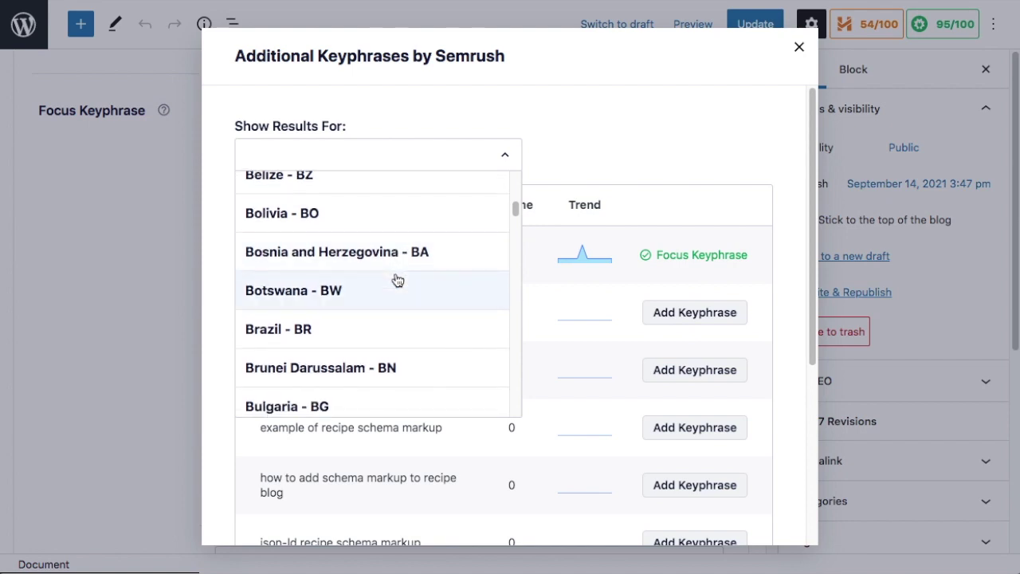
left_click(593, 159)
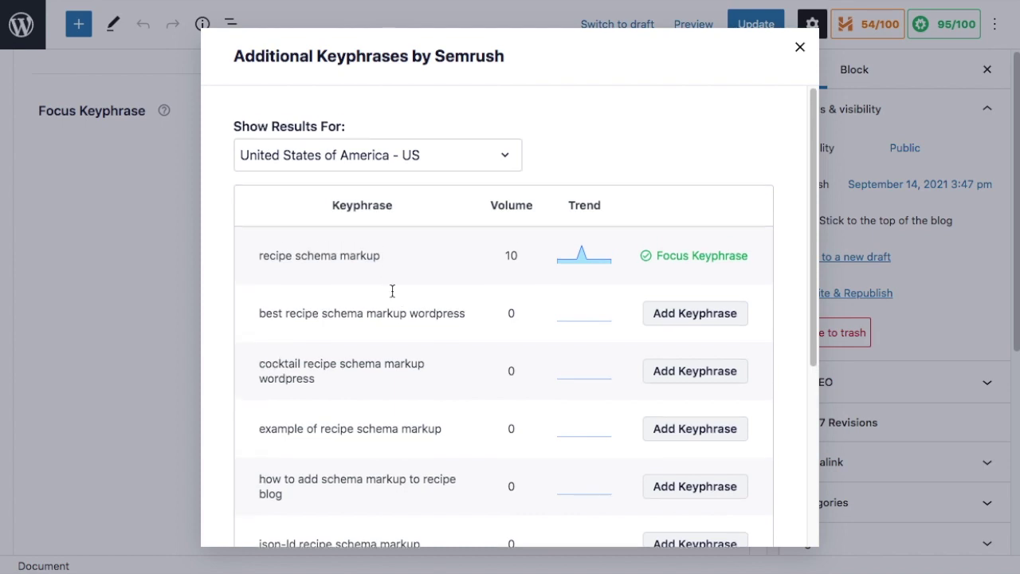
- Add the keyphrases "best recipe schema markup wordpress", "cocktail recipe schema markup wordpress" and "example of recipe schema markup" from the suggestions
scroll(391, 292, "down", 1)
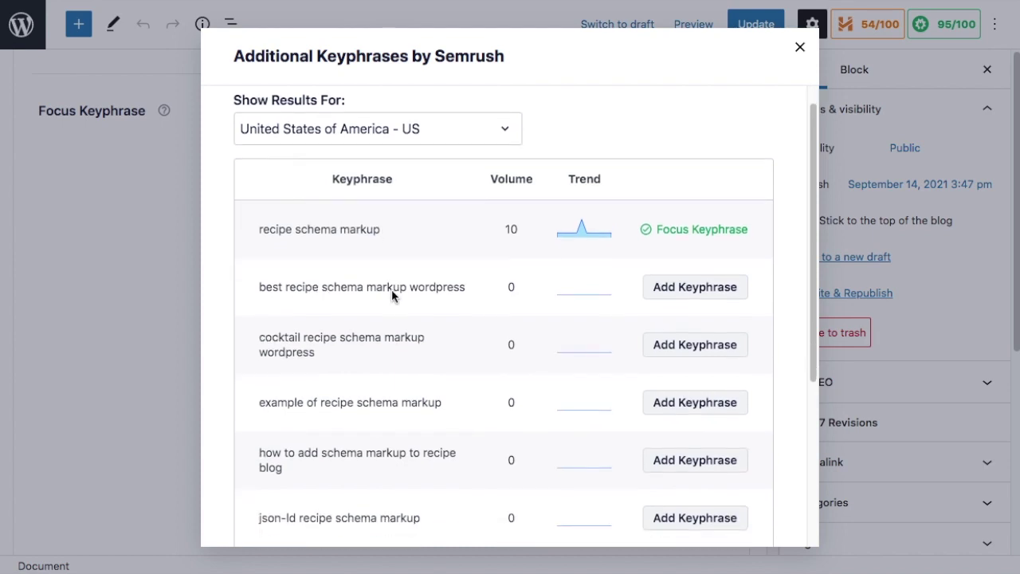
left_click(695, 287)
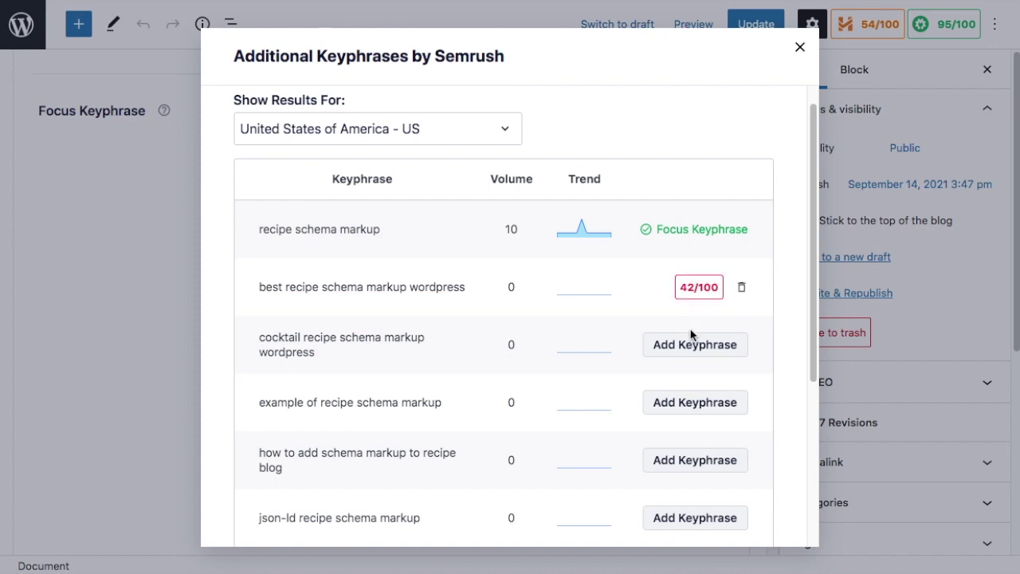
left_click(693, 344)
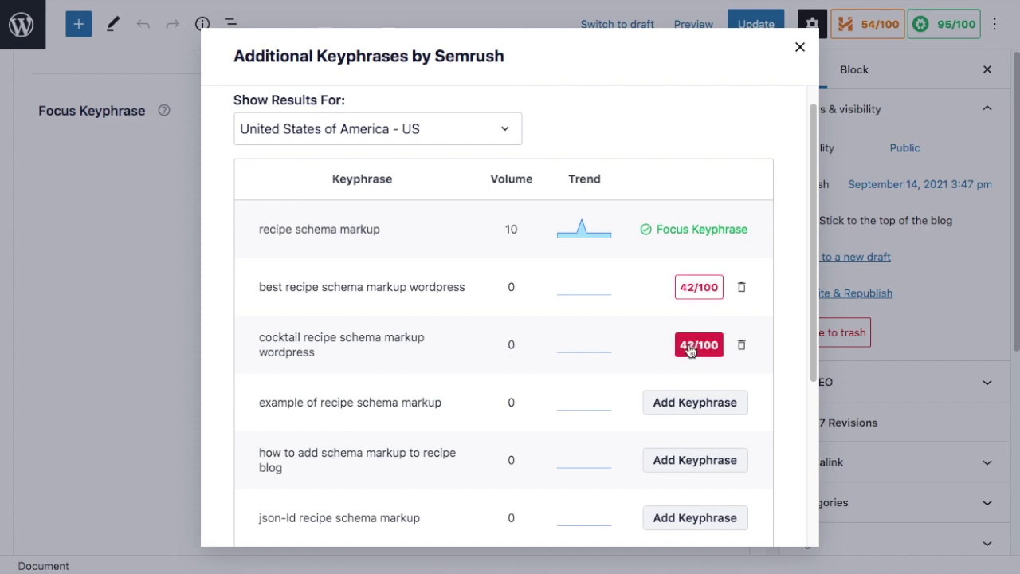
left_click(683, 403)
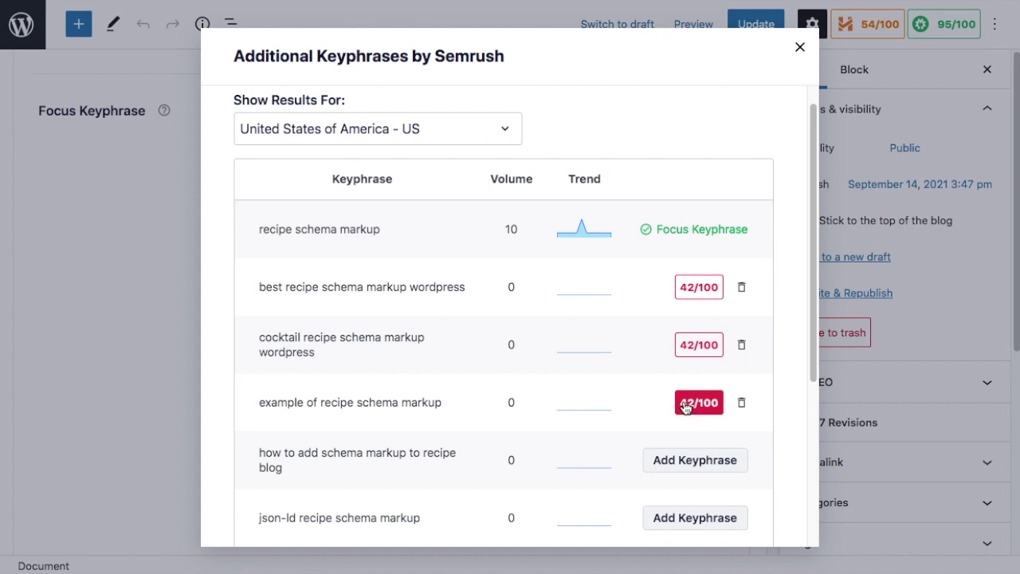
- Remove the keyphrase "example of recipe schema markup", add "schema markup for recipes" and close the suggestions
left_click(741, 401)
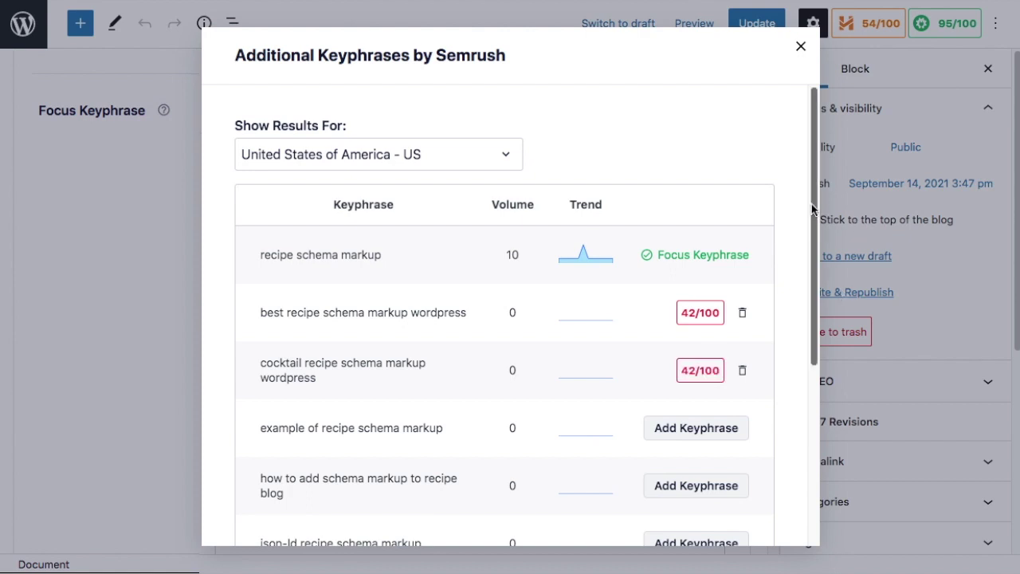
left_click_drag(816, 211, 815, 419)
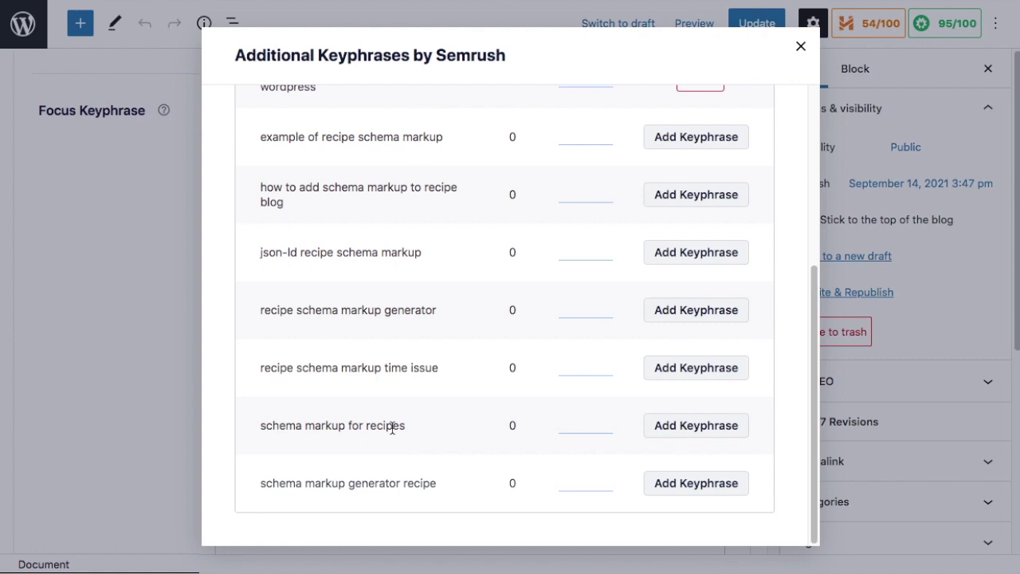
left_click(683, 429)
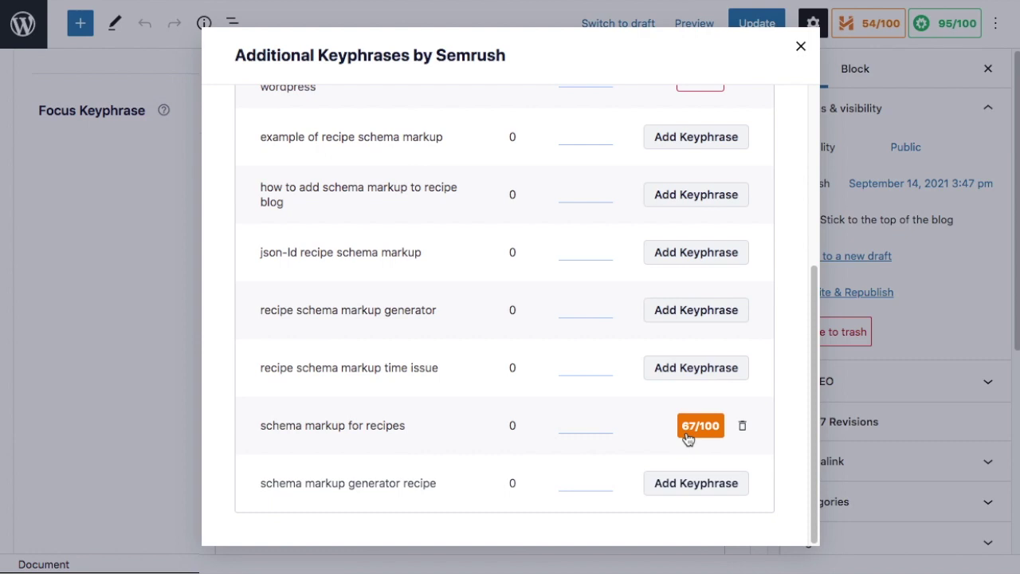
left_click(801, 49)
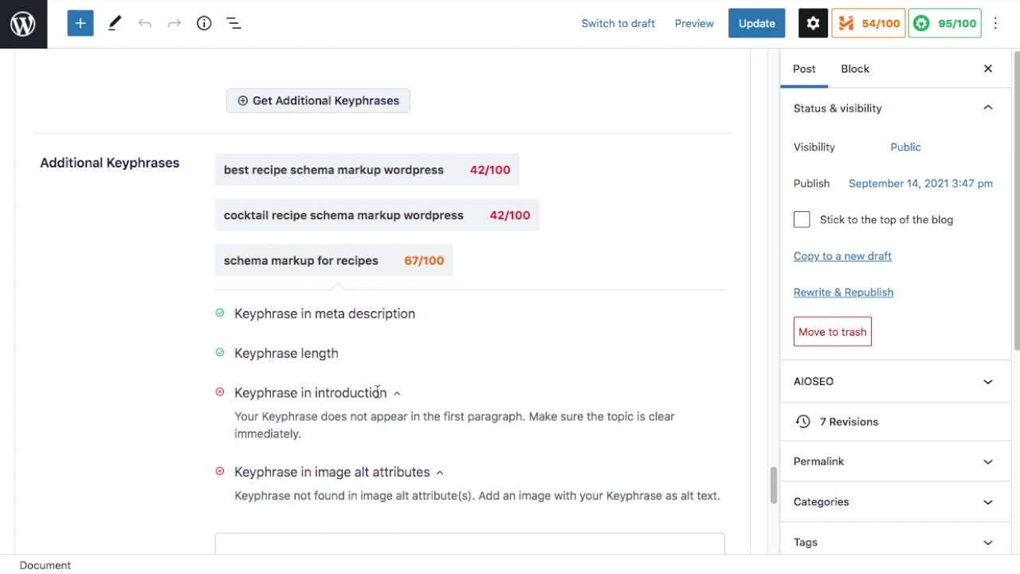
- Delete "cocktail recipe schema markup wordpress" from the post's additional keyphrases
scroll(360, 311, "down", 1)
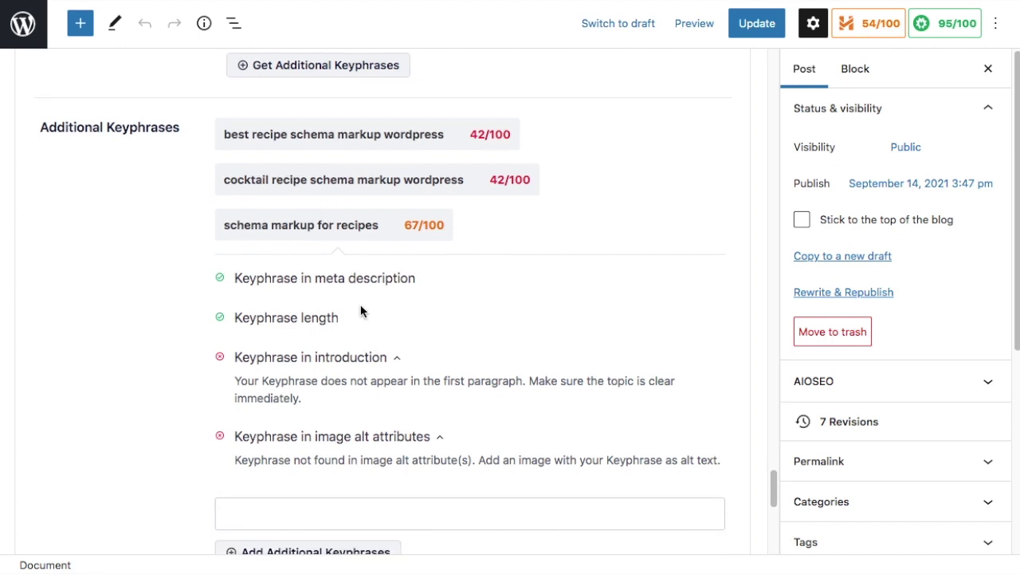
left_click(395, 189)
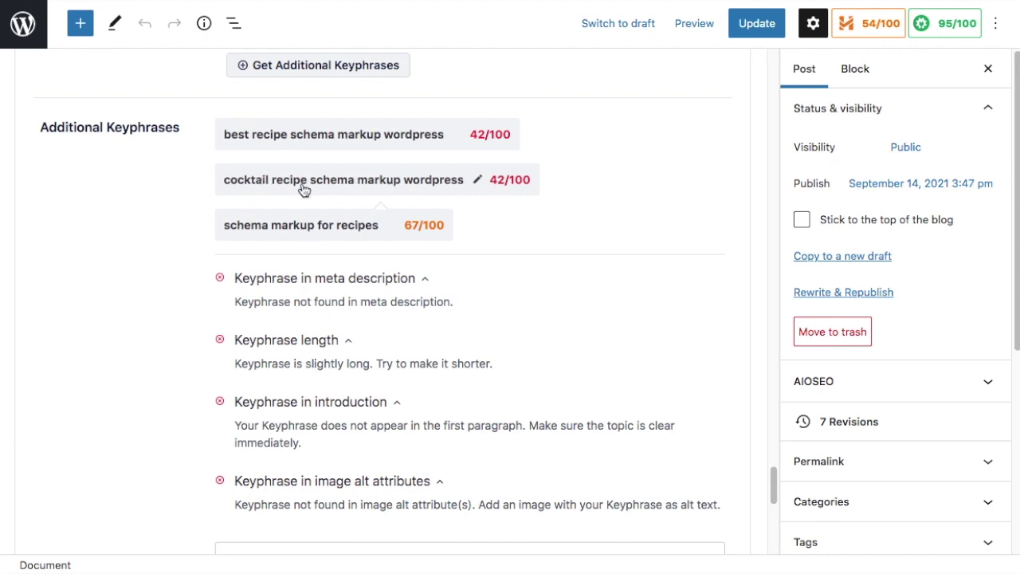
left_click(477, 182)
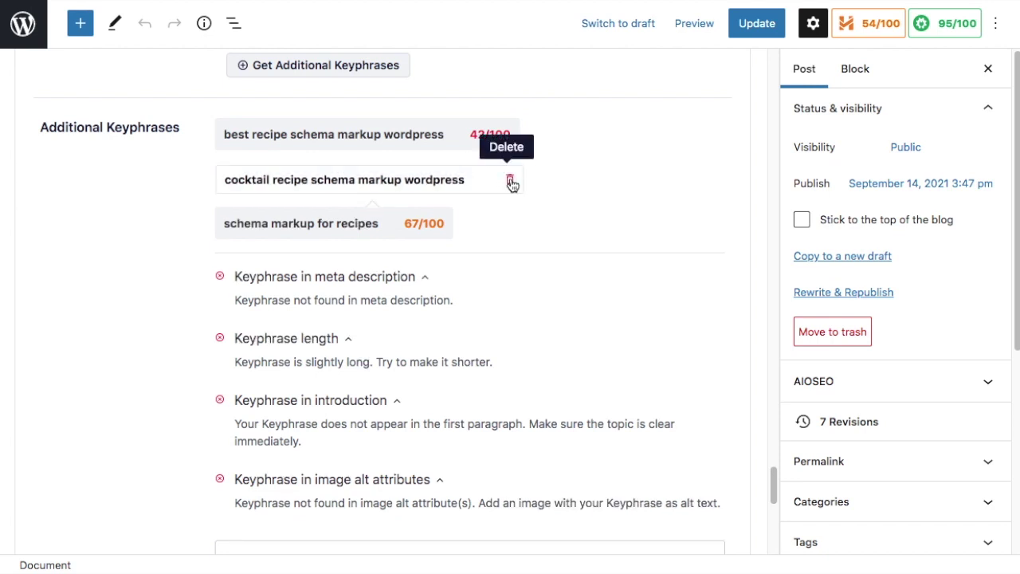
left_click(510, 182)
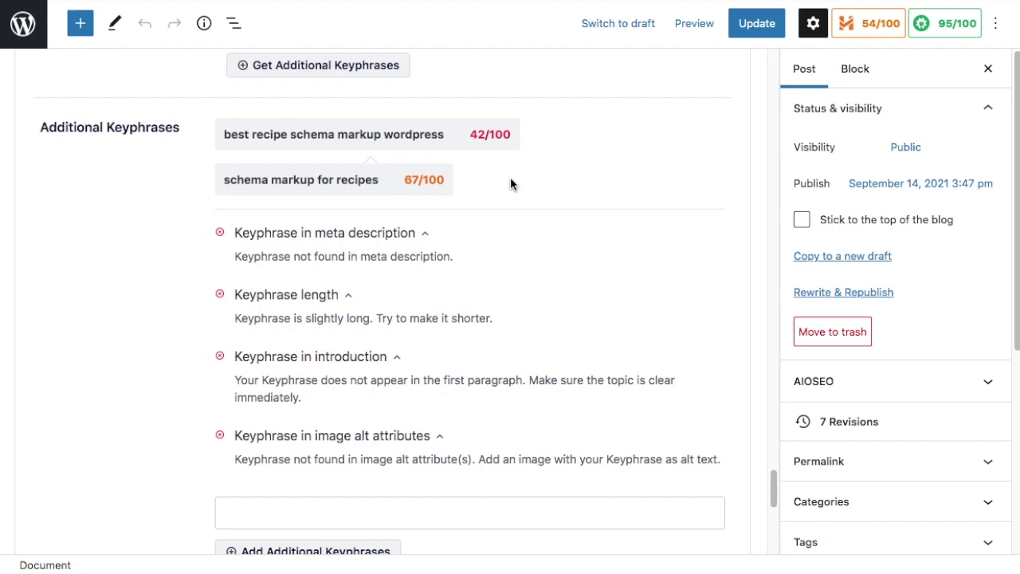
- Check the analysis of the additional keyphrase "schema markup for recipes" and update the post
left_click(317, 185)
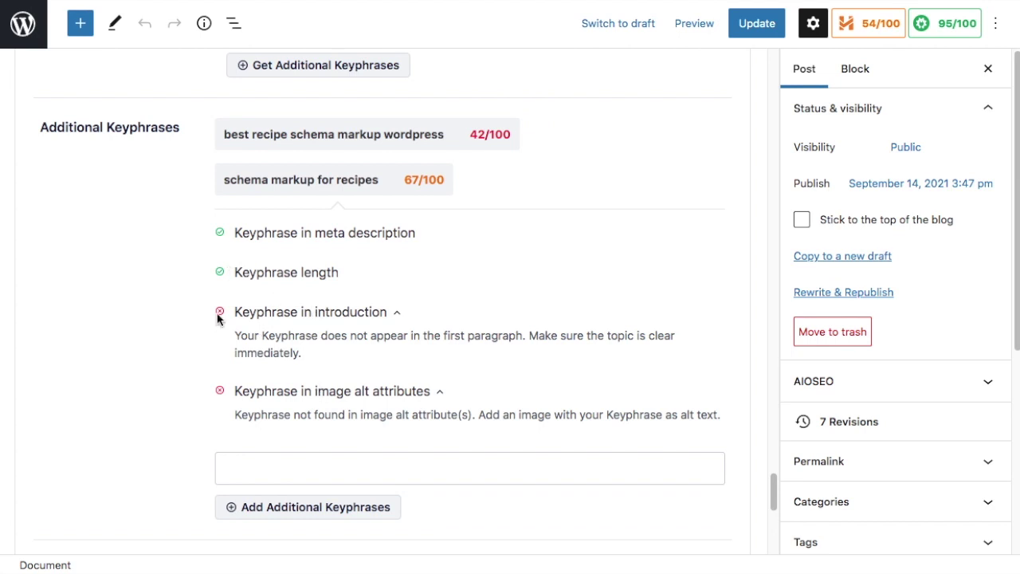
scroll(344, 329, "down", 1)
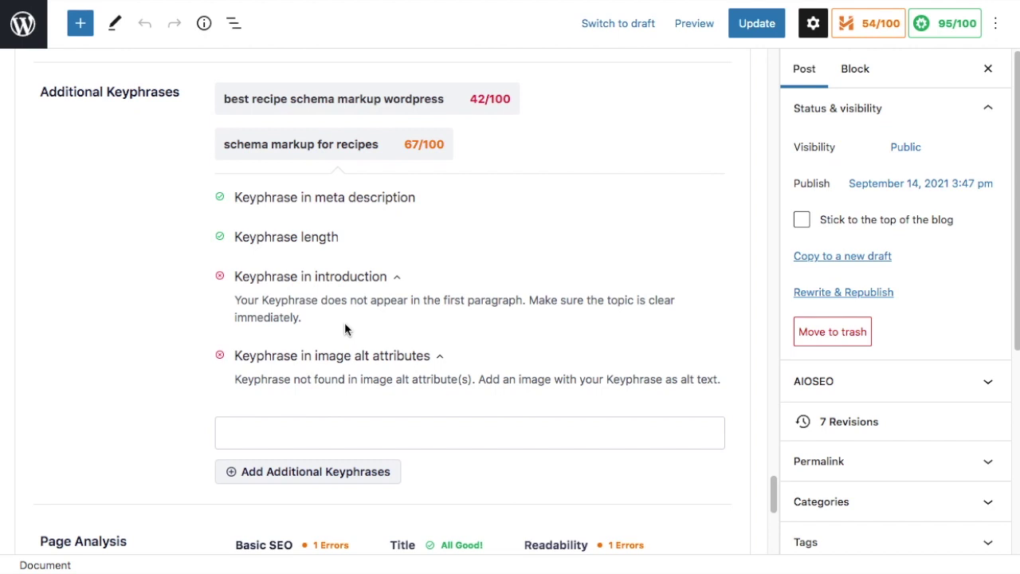
left_click(751, 25)
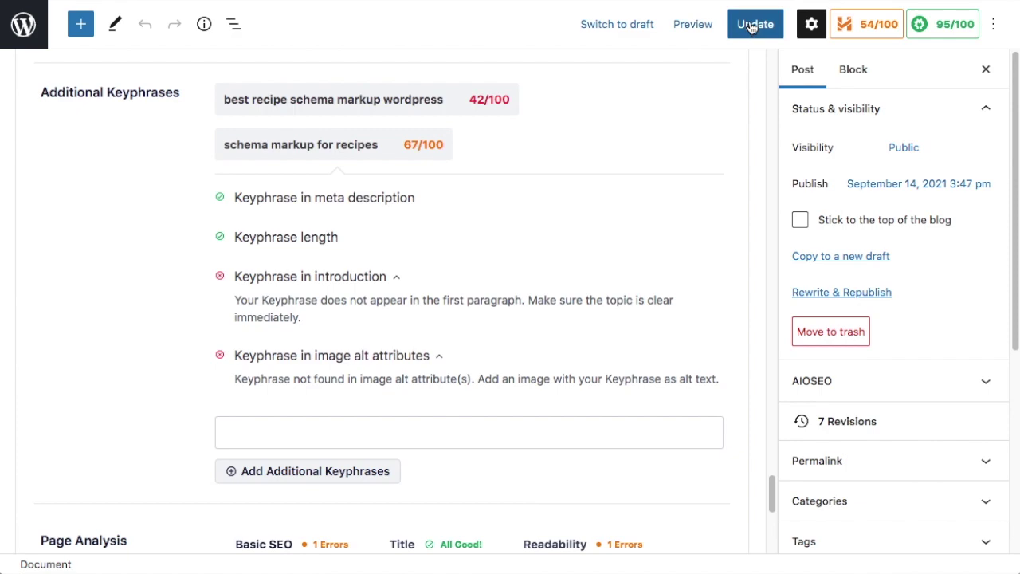